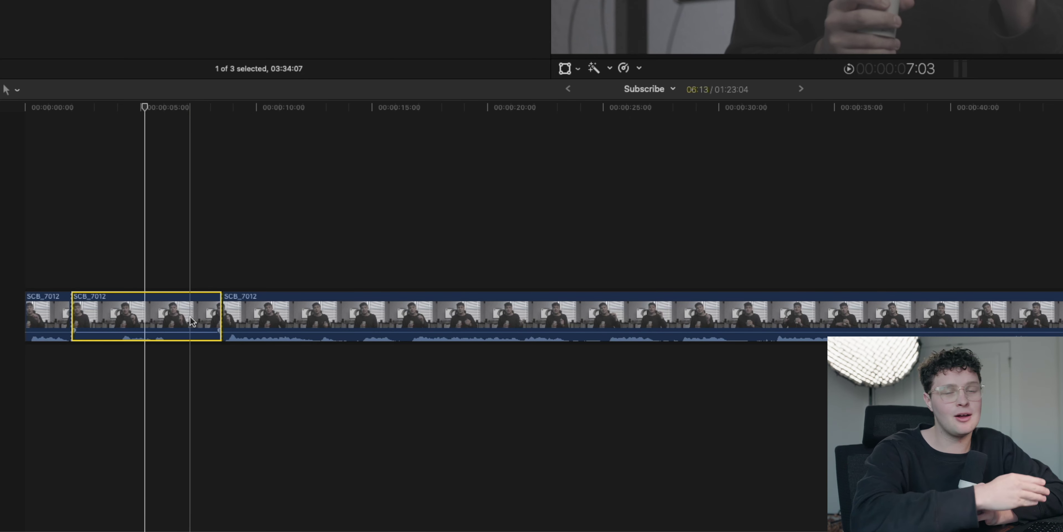
Delete the unwanted middle clip and trim the edit point at the jump cut.
key("Delete")
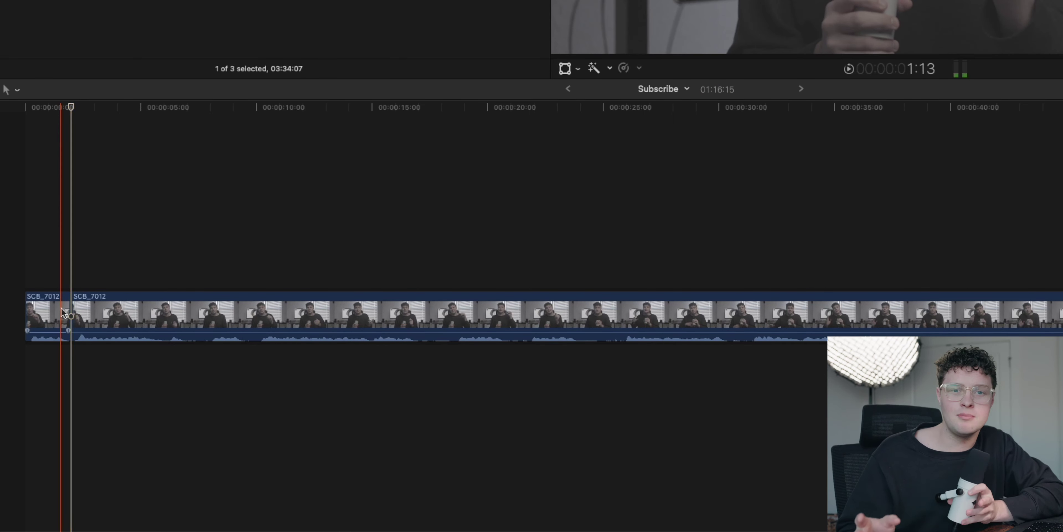
left_click(73, 313)
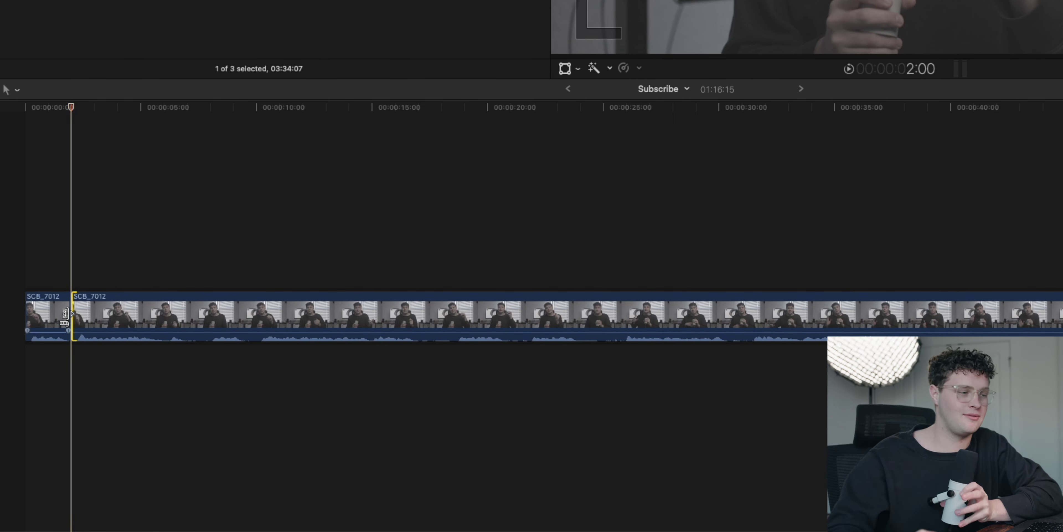
left_click_drag(74, 314, 66, 315)
Fine-tune the jump-cut trim up close, then apply the Flow transition to the cut.
key("super+equal")
key("super+equal")
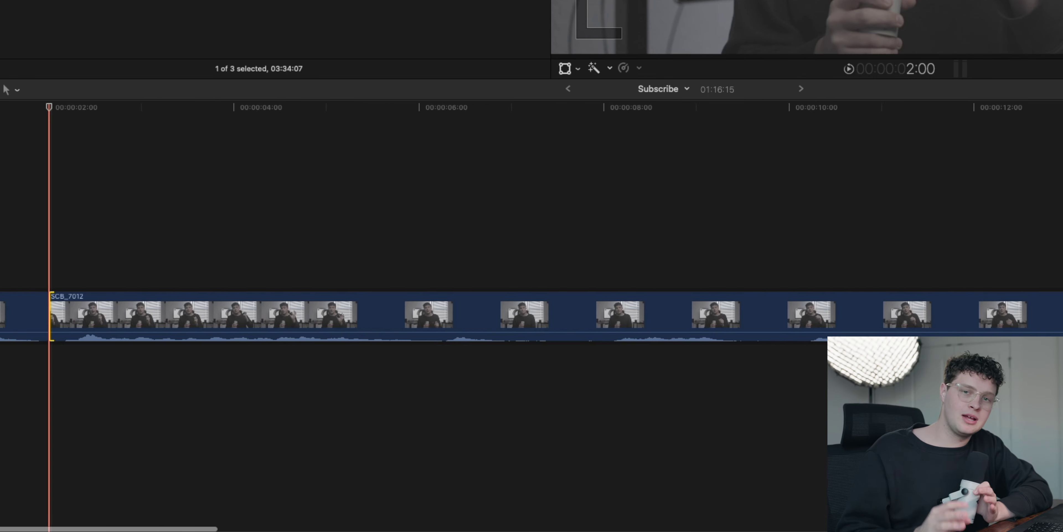
left_click_drag(47, 308, 43, 308)
left_click(137, 206)
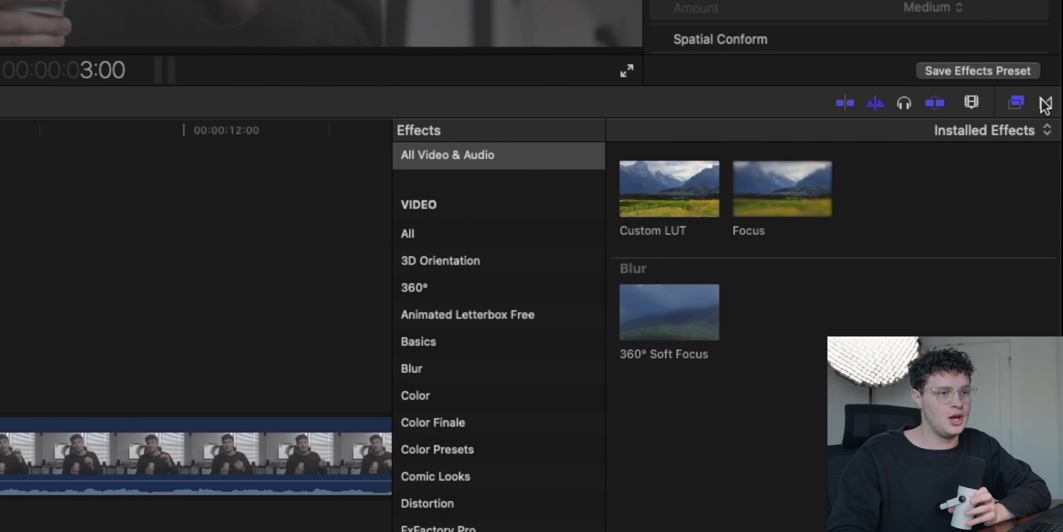
left_click(1046, 104)
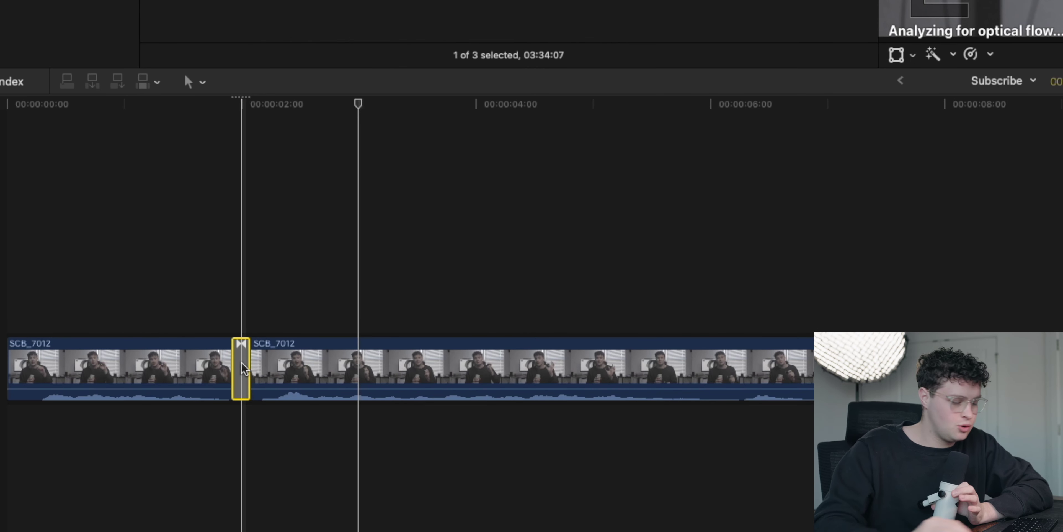
Shorten the Flow transition to 00:03, then select both clips and the transition together.
key("super+equal")
key("super+equal")
key("super+equal")
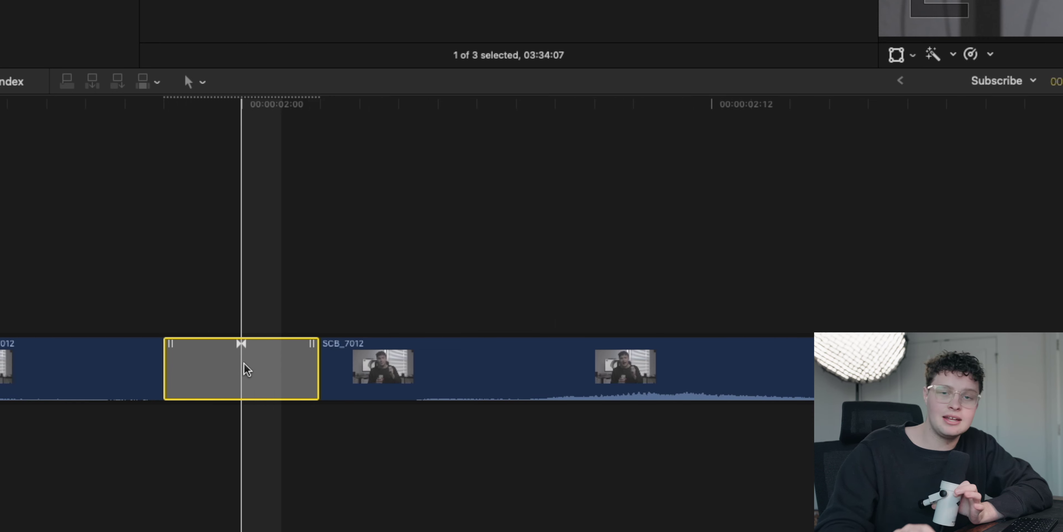
left_click_drag(288, 366, 250, 366)
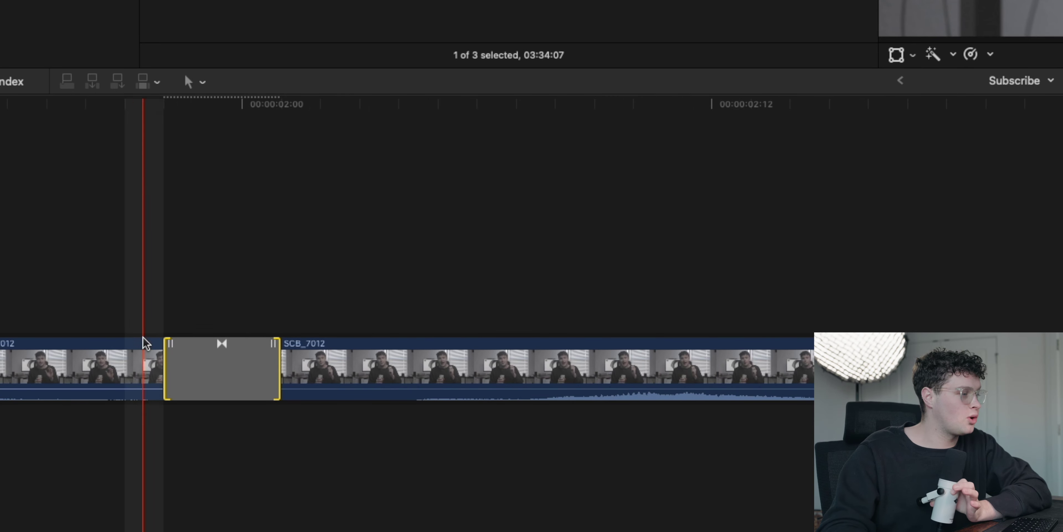
left_click(70, 317)
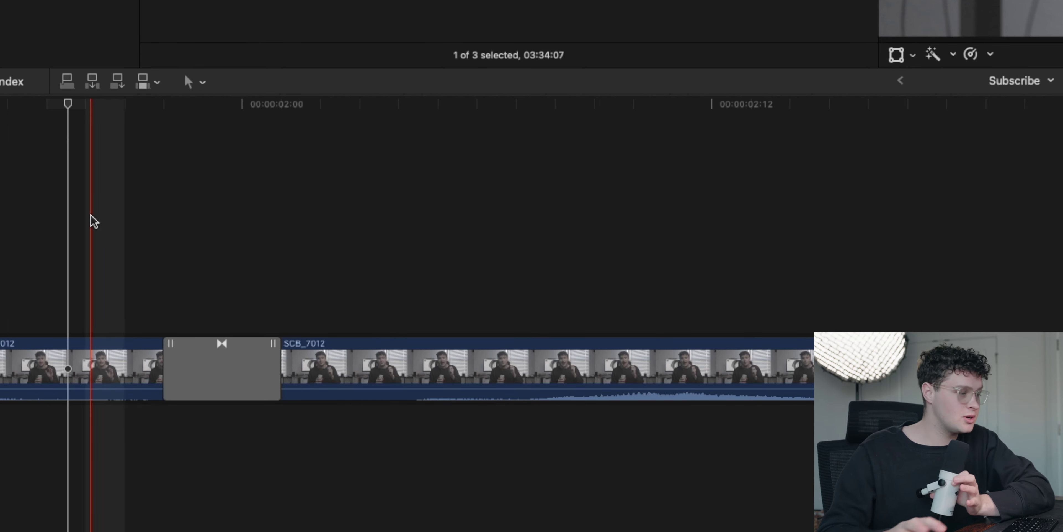
left_click_drag(90, 214, 328, 409)
Make a new compound clip from the selection, keeping the name Subscribe Clip 1.
right_click(326, 365)
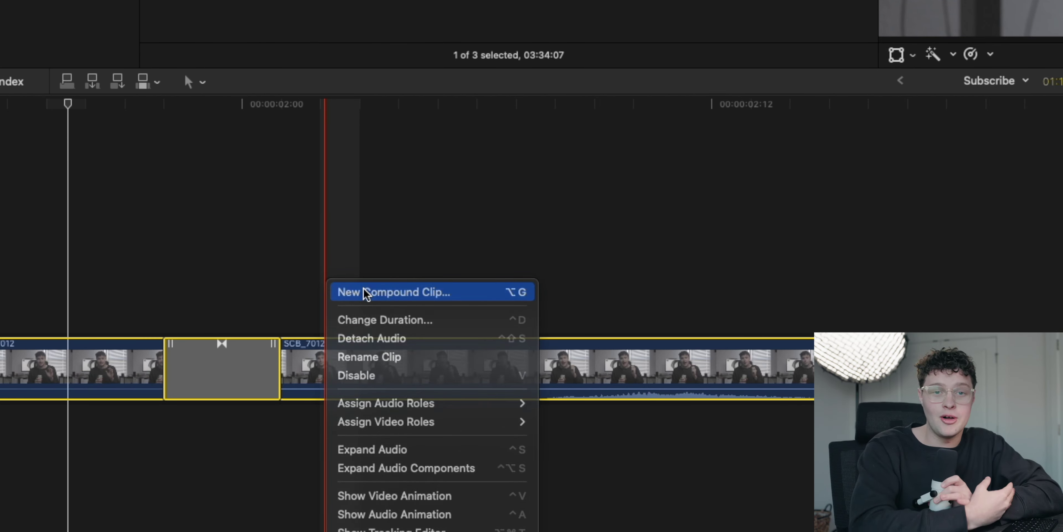
left_click(335, 291)
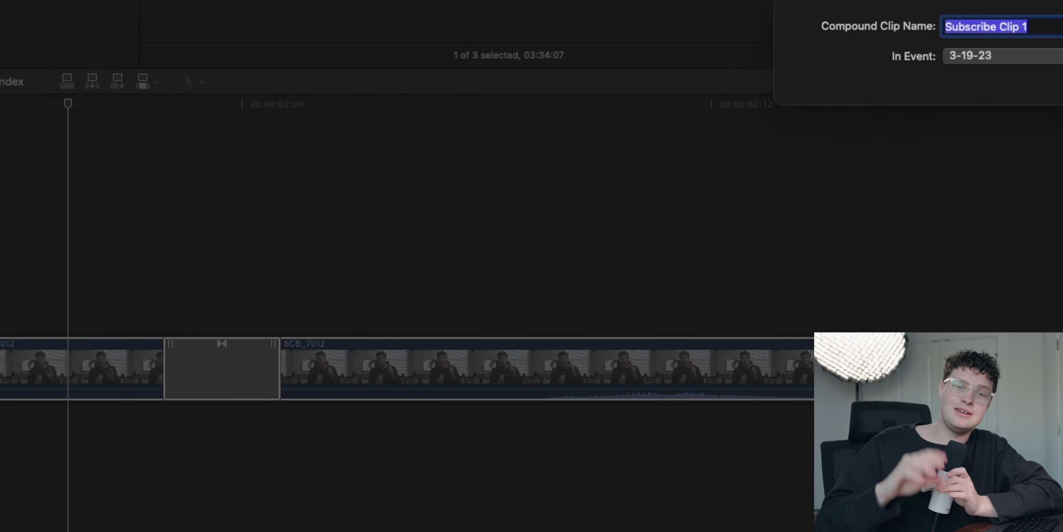
key("Return")
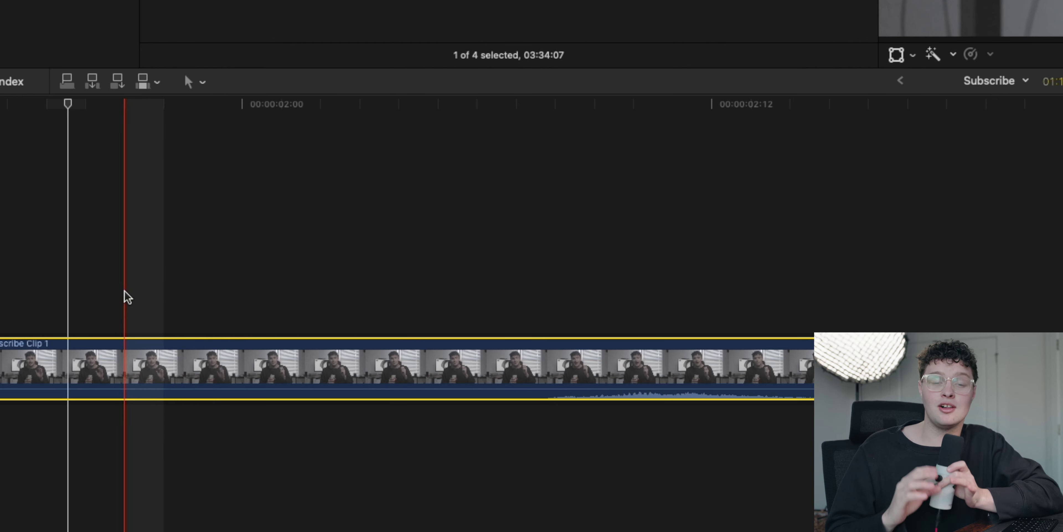
Play and step frame by frame through the compound clip to find the zoom point.
key("space")
key("space")
key("Left")
key("Left")
key("Left")
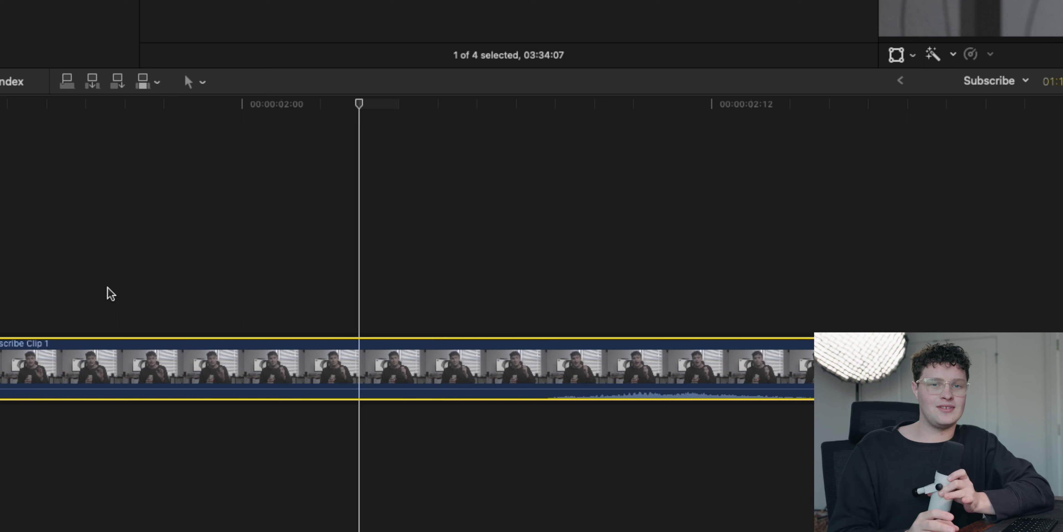
key("Left")
key("Left")
key("Left")
key("Left")
key("Left")
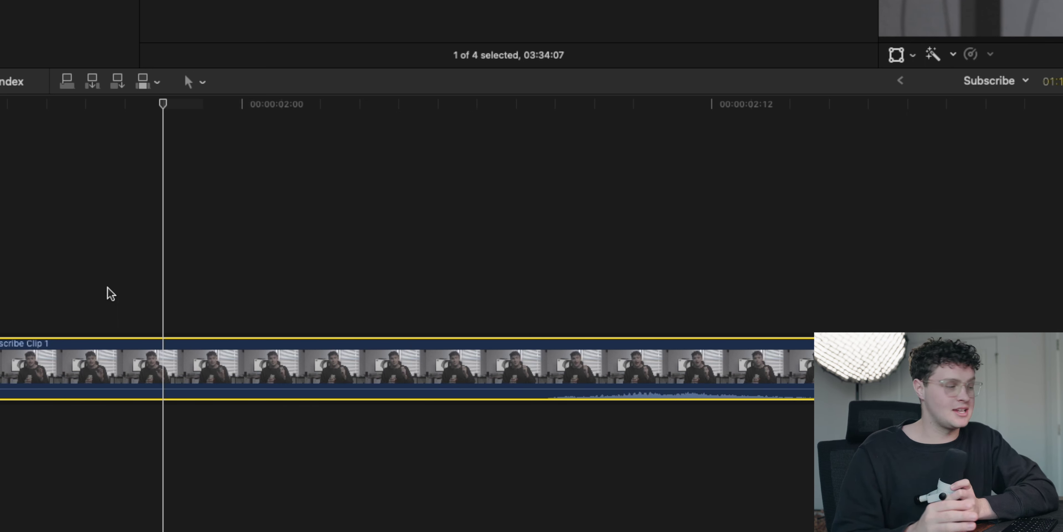
key("Right")
key("Right")
key("Left")
key("Right")
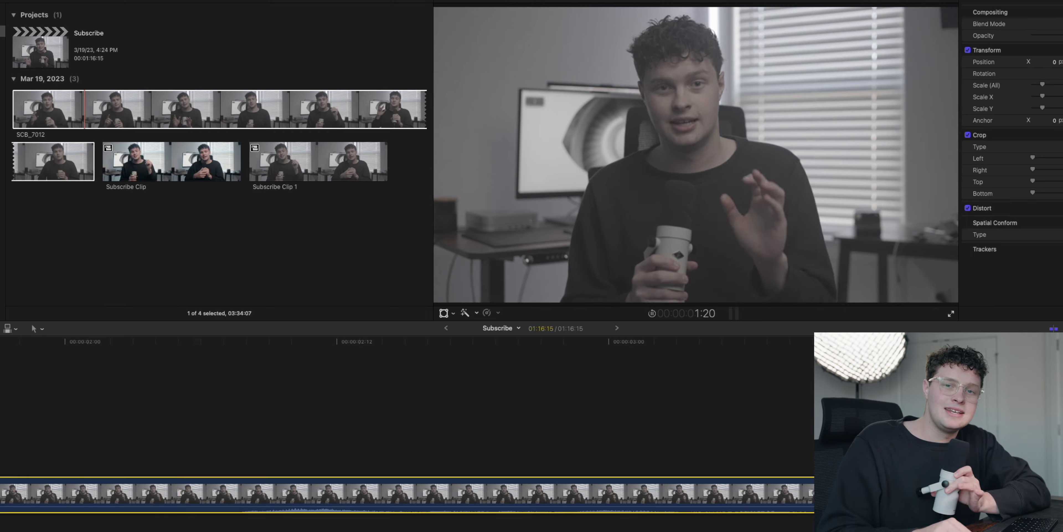
key("Right")
key("Right")
key("Right")
key("Right")
key("Right")
key("Right")
Step frame by frame to park the playhead at 2:02.
key("Left")
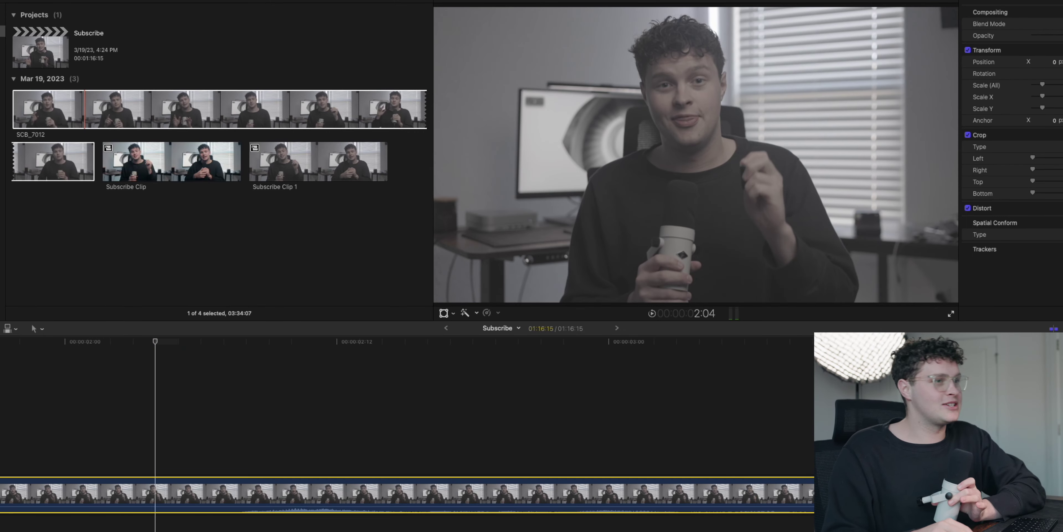
key("Left")
key("Left")
key("Left")
key("Left")
key("Left")
key("Left")
key("Left")
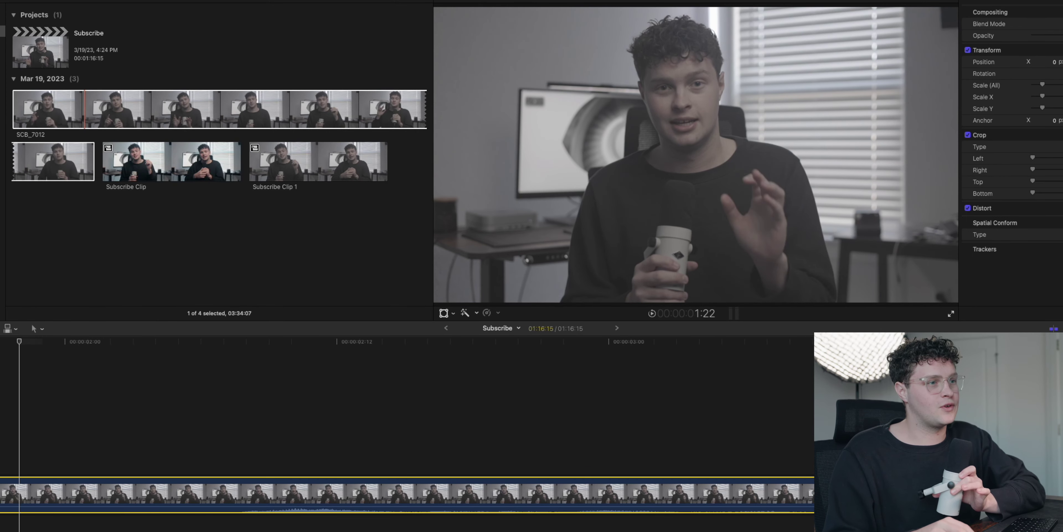
key("Right")
key("Right")
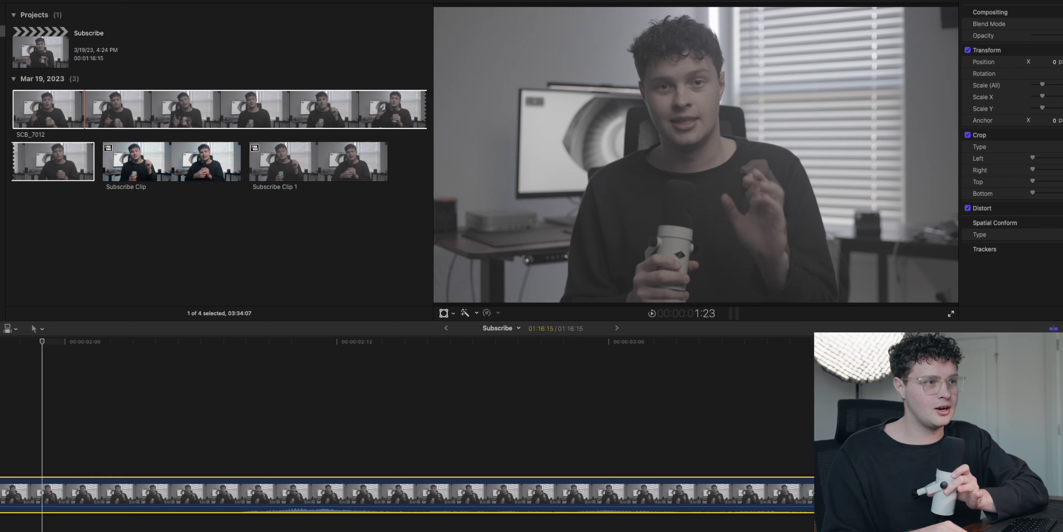
key("Left")
key("Right")
key("Left")
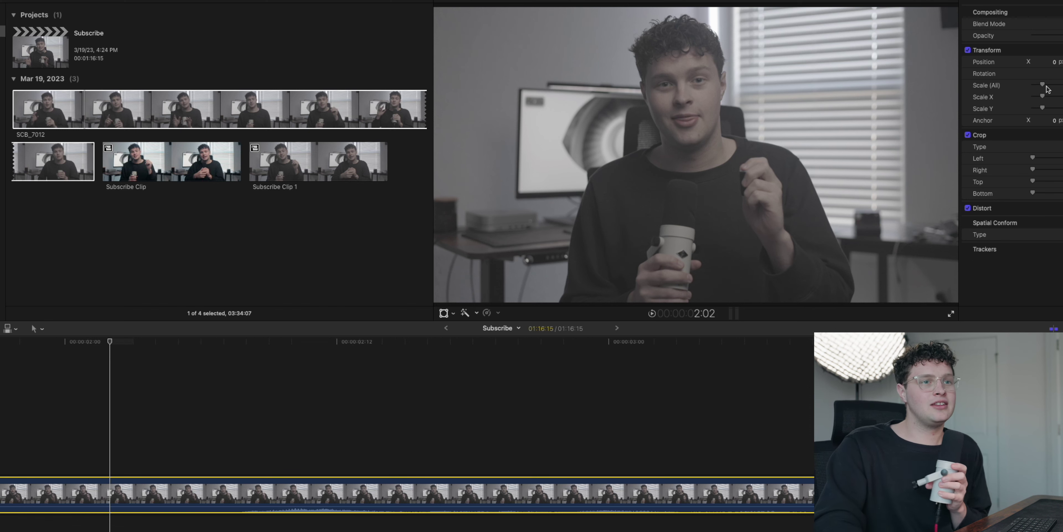
Raise Scale to punch in at 2:02, then ease the zoom back slightly.
left_click_drag(1043, 87, 1045, 89)
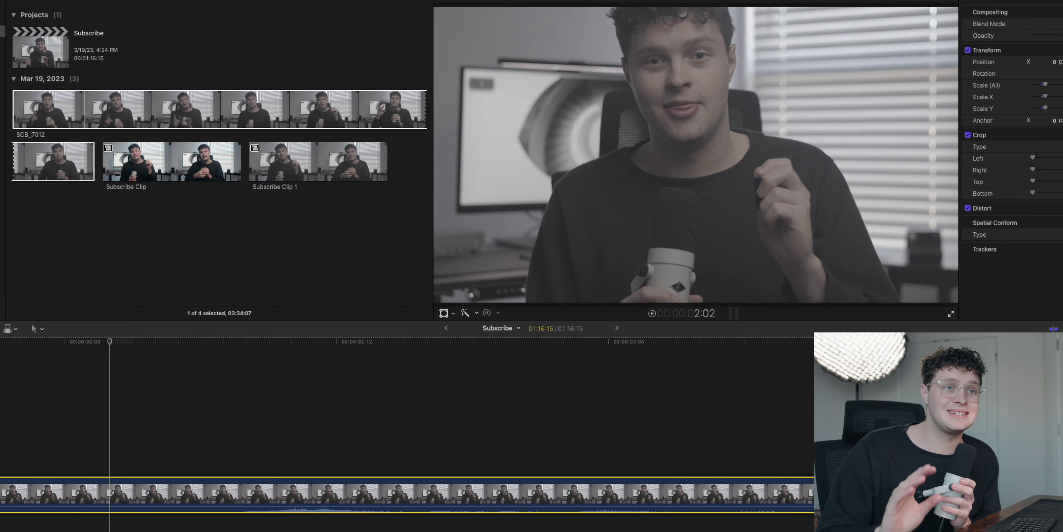
key("super+shift+a")
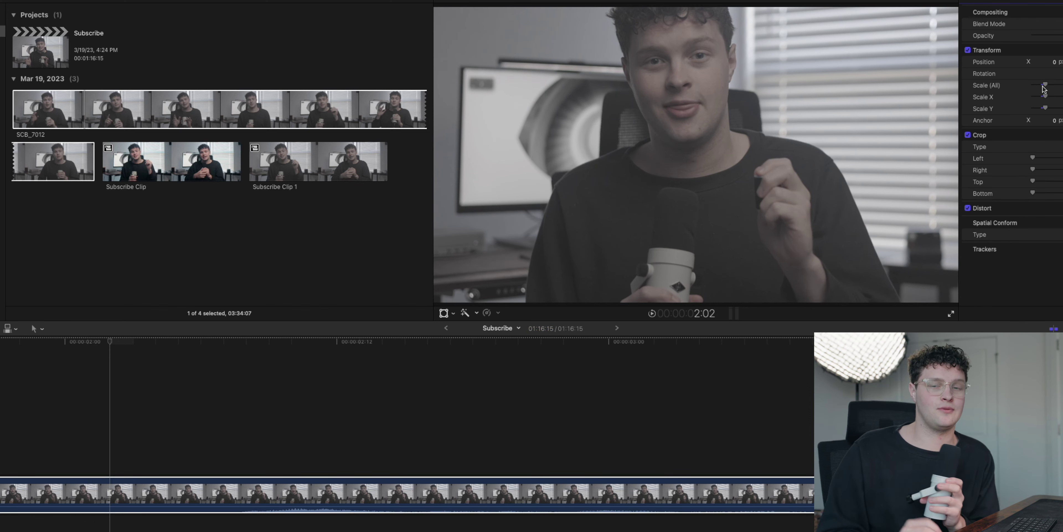
left_click_drag(1044, 89, 1043, 88)
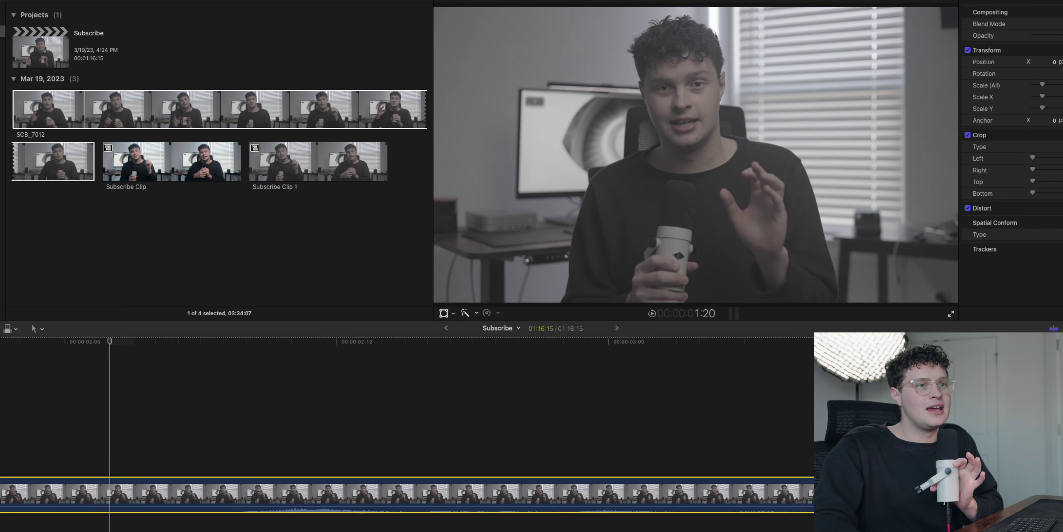
left_click(18, 493)
Show the Video Animation lane, jump to the 2:02 keyframe and play the zoom.
key("ctrl+v")
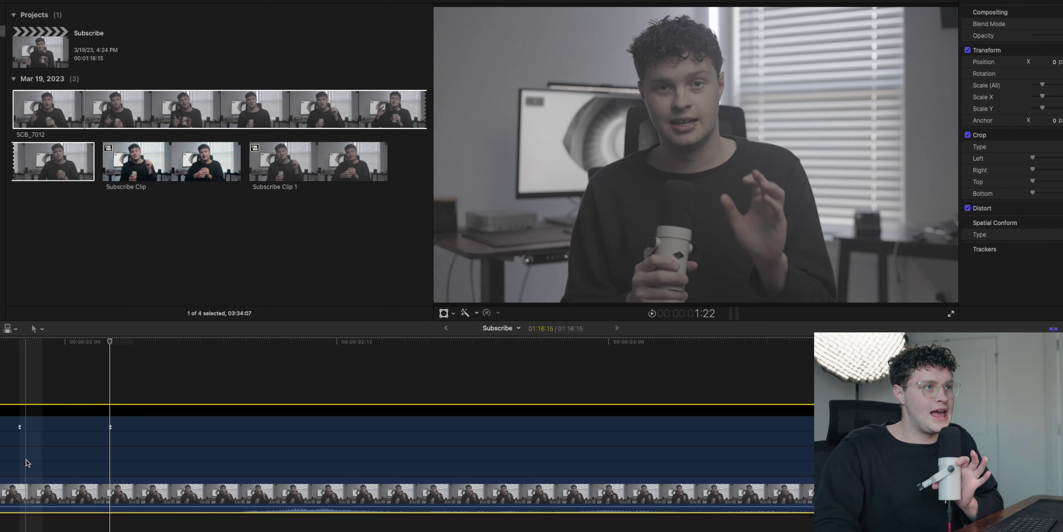
scroll(29, 427, "left", 3)
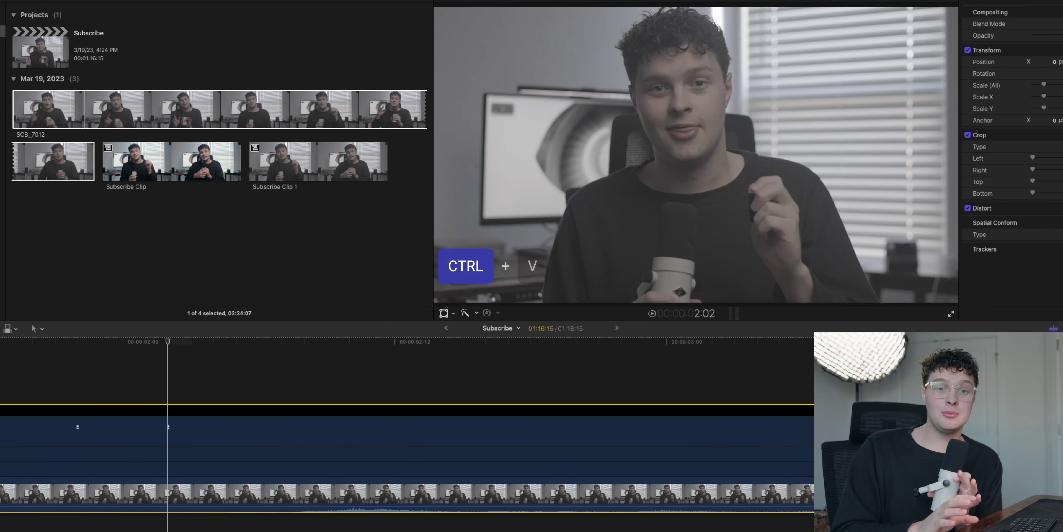
key("space")
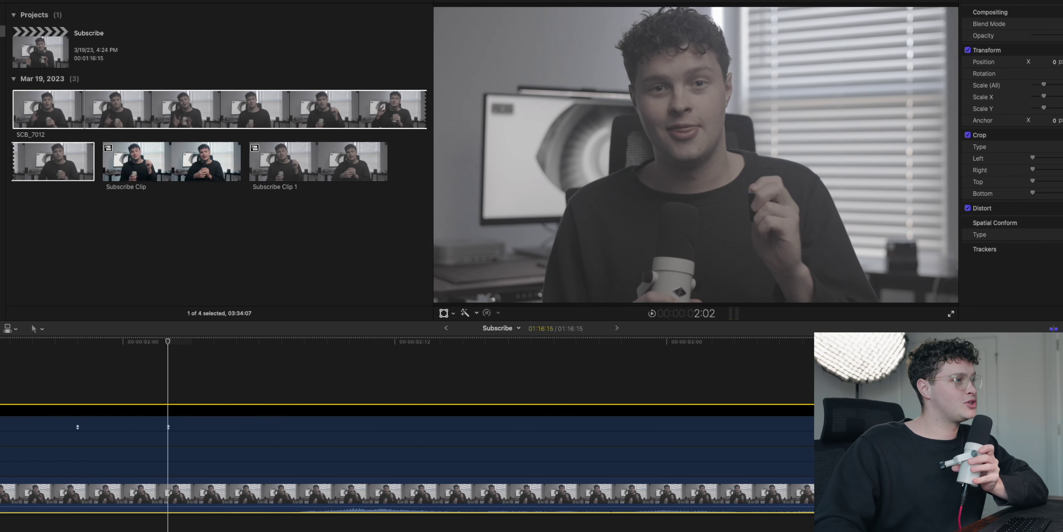
key("space")
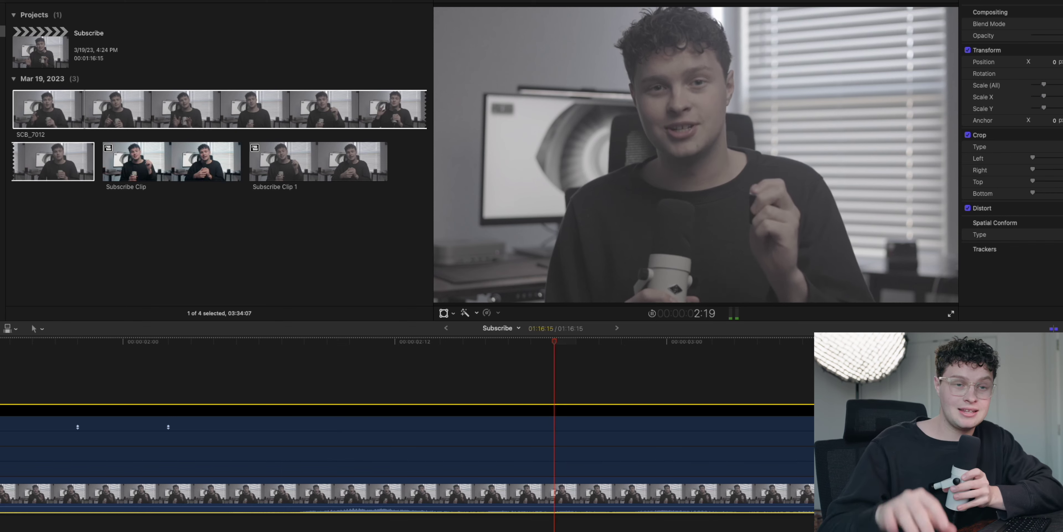
Add Moderate Motion Blur 2 above the clip and trim it to the punch-in.
key("space")
key("j")
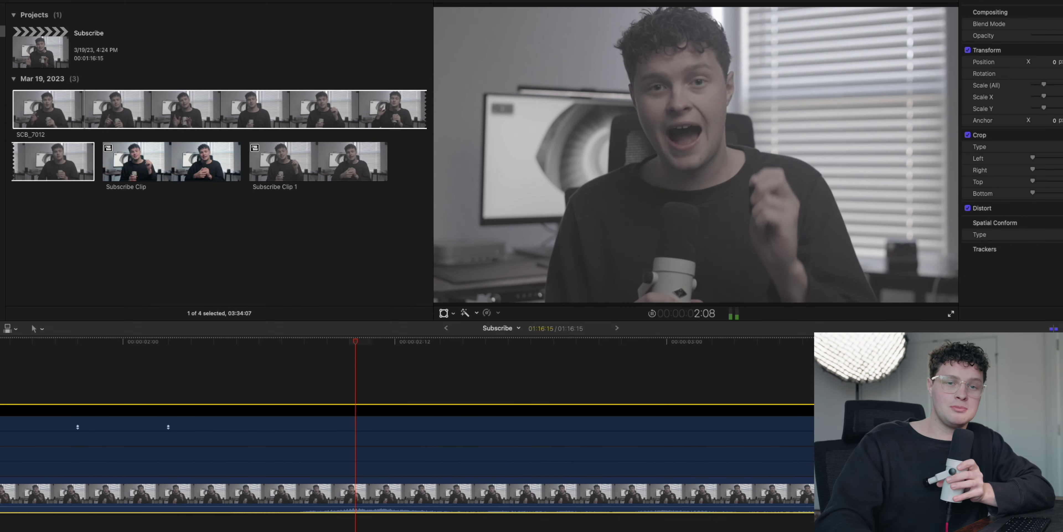
key("ctrl+v")
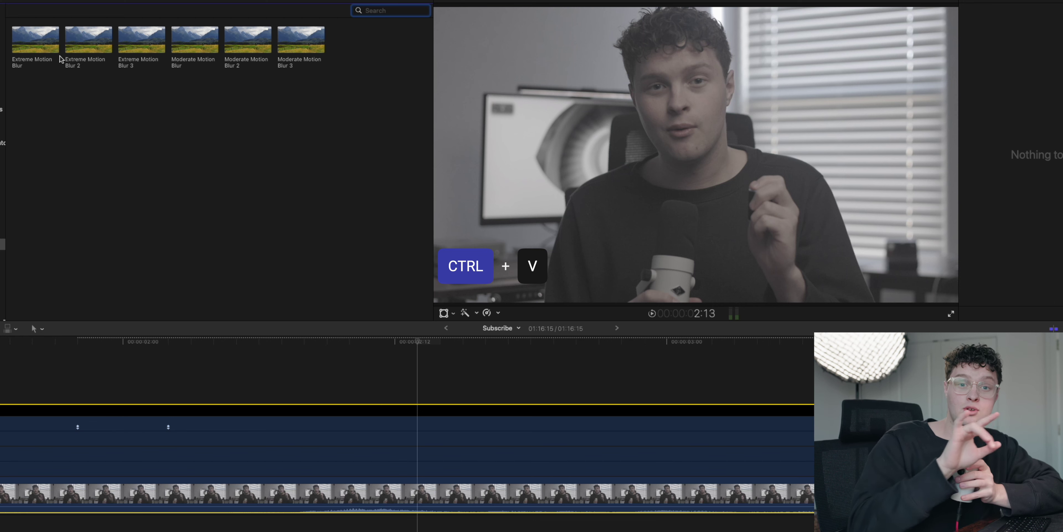
left_click_drag(247, 40, 78, 395)
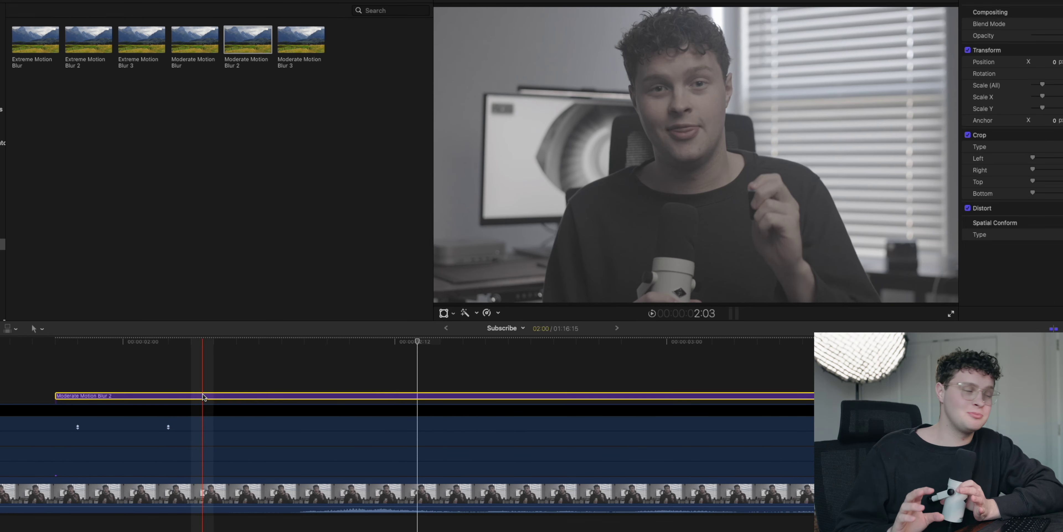
key("alt+bracketright")
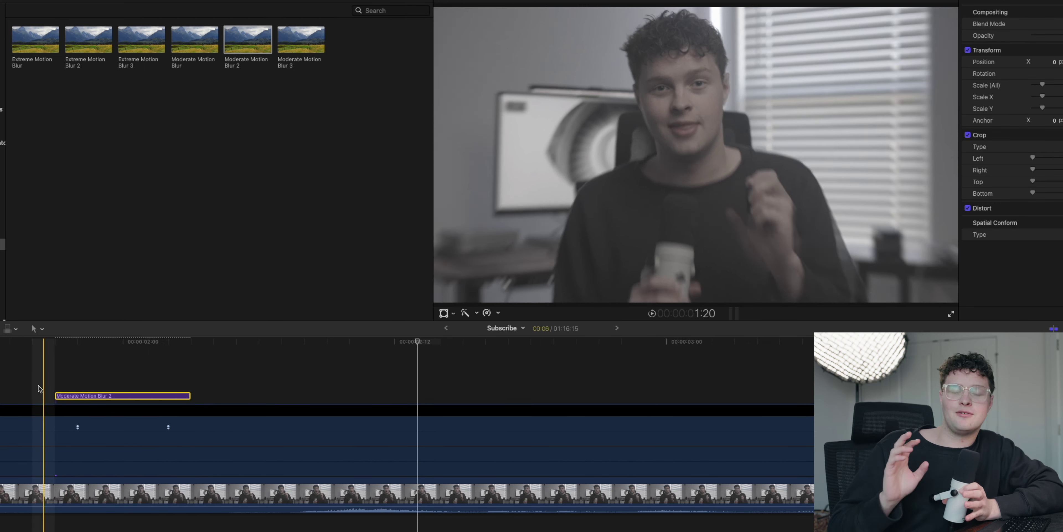
Preview the blurred zoom, hide the animation lane and replay the punch-in from 1:12.
key("space")
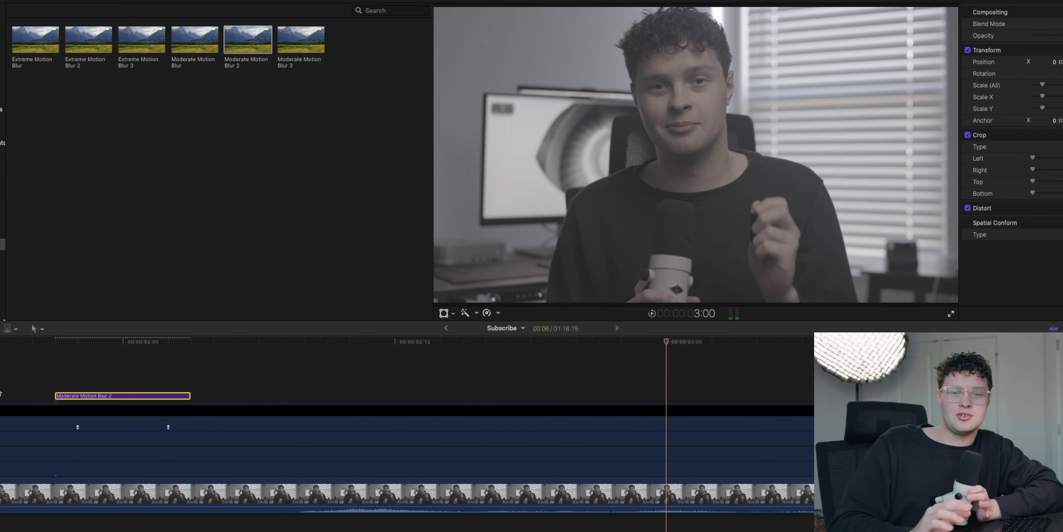
key("space")
scroll(108, 454, "left", 5)
left_click(109, 511)
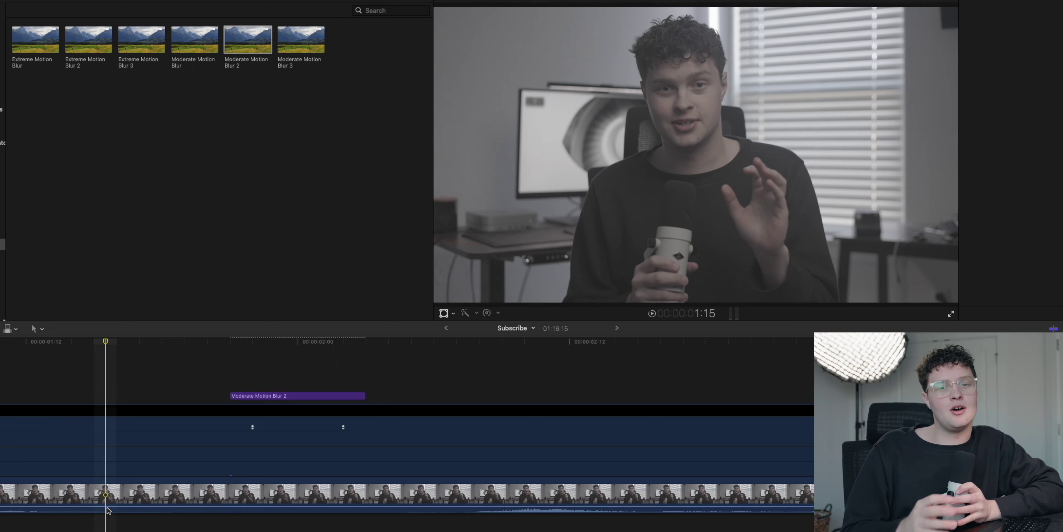
key("super+4")
key("ctrl+v")
key("space")
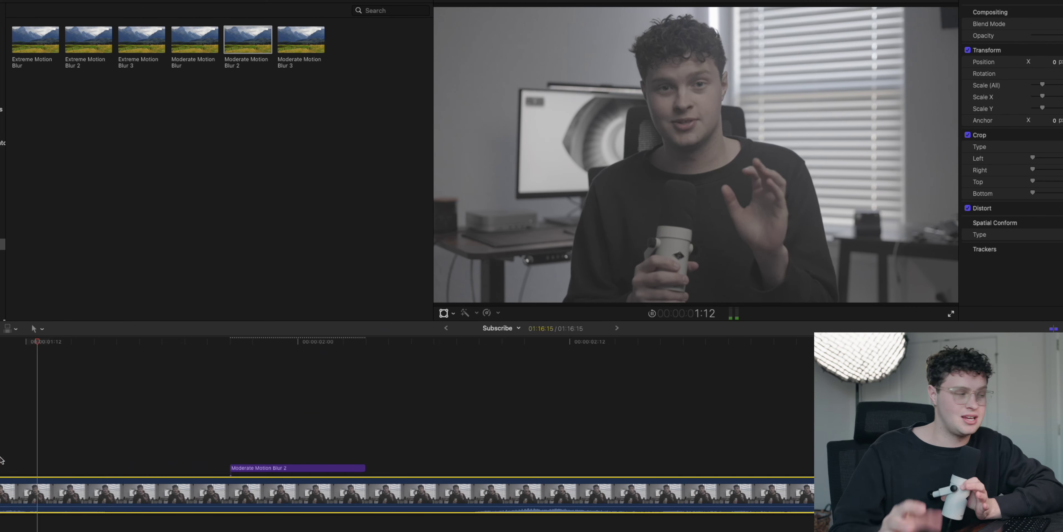